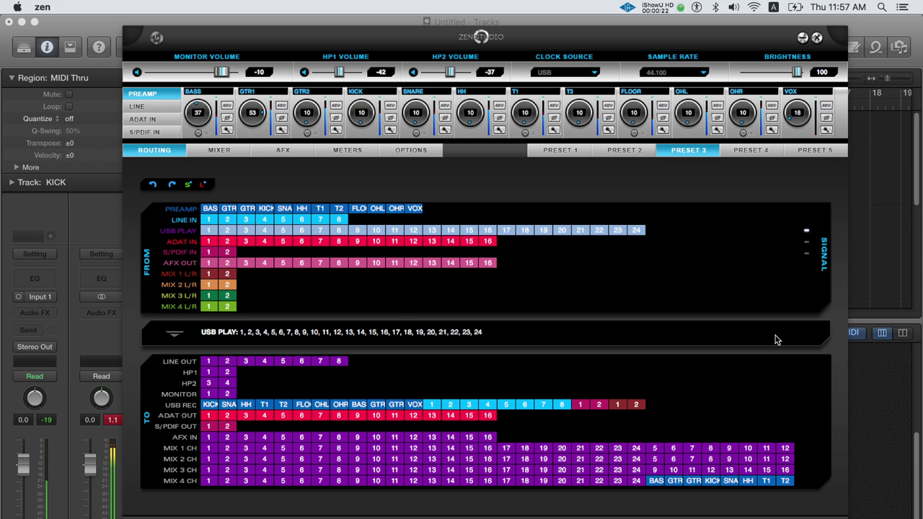
Move from the AFX page to the Mixer page to show AuraVerb and the channel strips.
{"action": "left_click", "coordinate": [286, 152]}
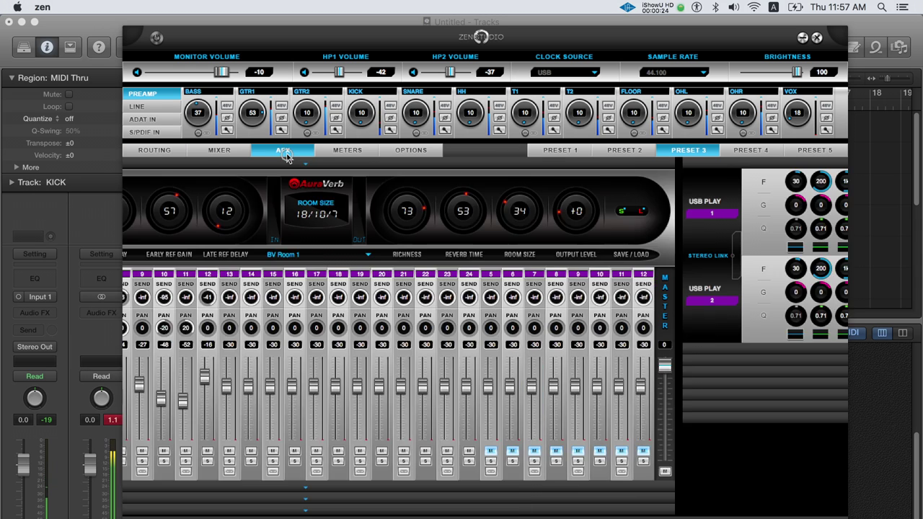
{"action": "left_click", "coordinate": [220, 153]}
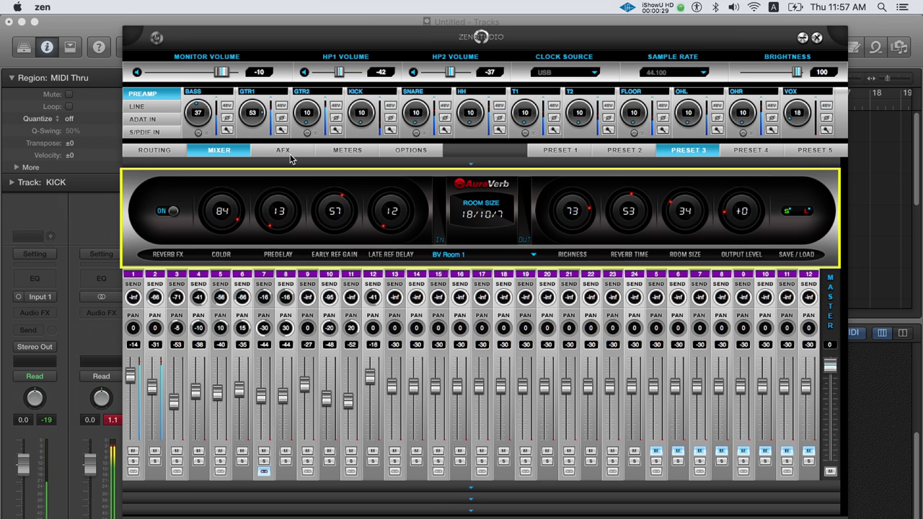
Patch preamps KICK–OHR, BASS, GTR1, GTR2 and VOX into AFX IN 1–12, then select AFX OUT 1–12.
{"action": "left_click", "coordinate": [167, 150]}
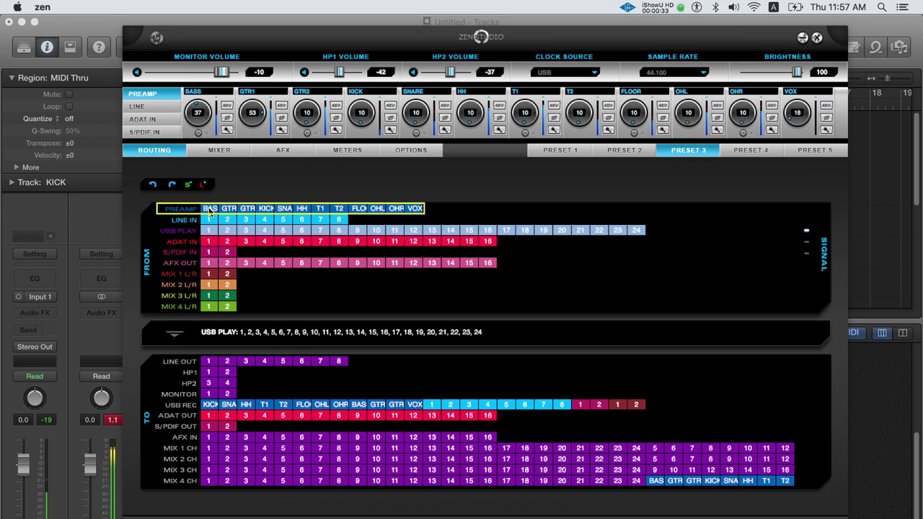
{"action": "mouse_move", "coordinate": [395, 209]}
{"action": "left_mouse_down"}
{"action": "mouse_move", "coordinate": [263, 209]}
{"action": "mouse_move", "coordinate": [203, 416]}
{"action": "mouse_move", "coordinate": [209, 437]}
{"action": "left_mouse_up"}
{"action": "left_click_drag", "start_coordinate": [248, 208], "coordinate": [210, 210]}
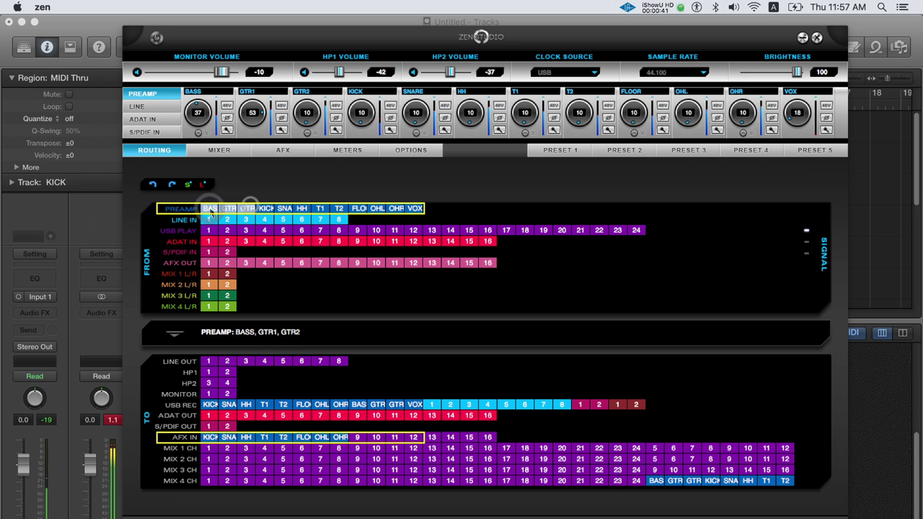
{"action": "left_click_drag", "start_coordinate": [415, 208], "coordinate": [416, 438]}
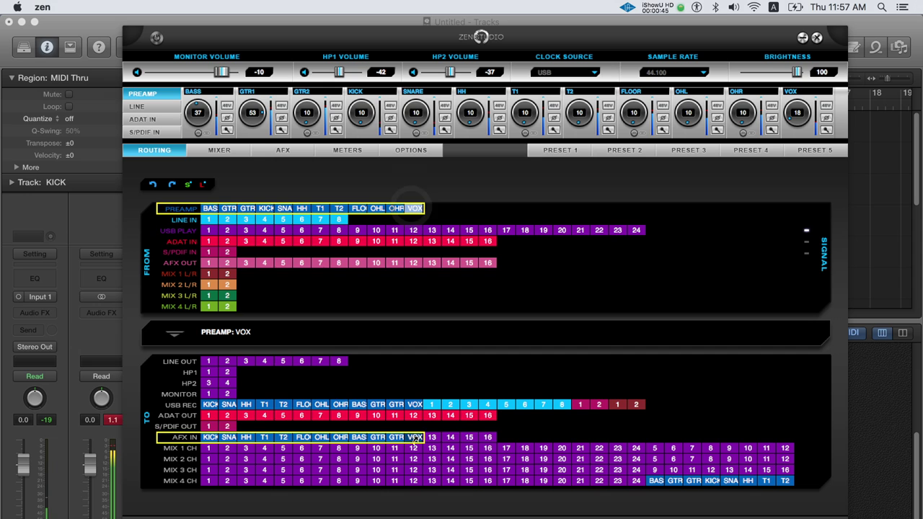
{"action": "left_click", "coordinate": [209, 263]}
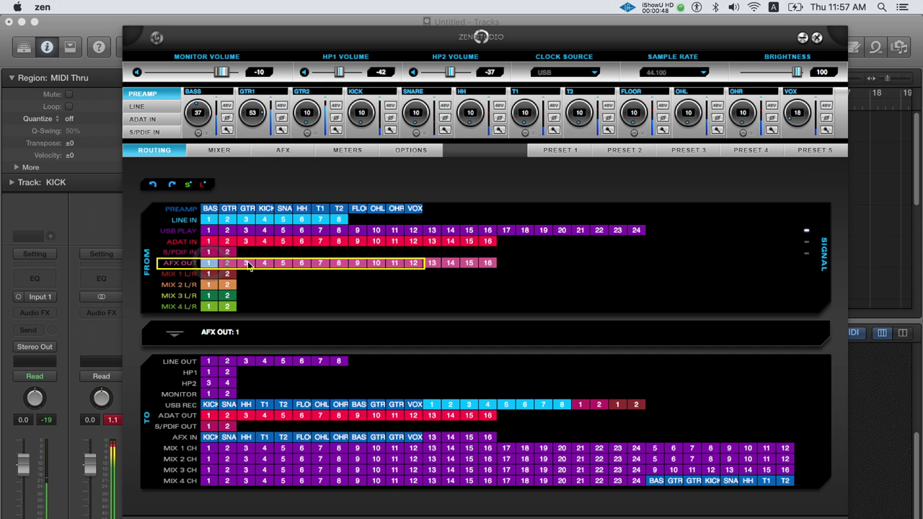
{"action": "left_click", "coordinate": [414, 264], "text": "shift"}
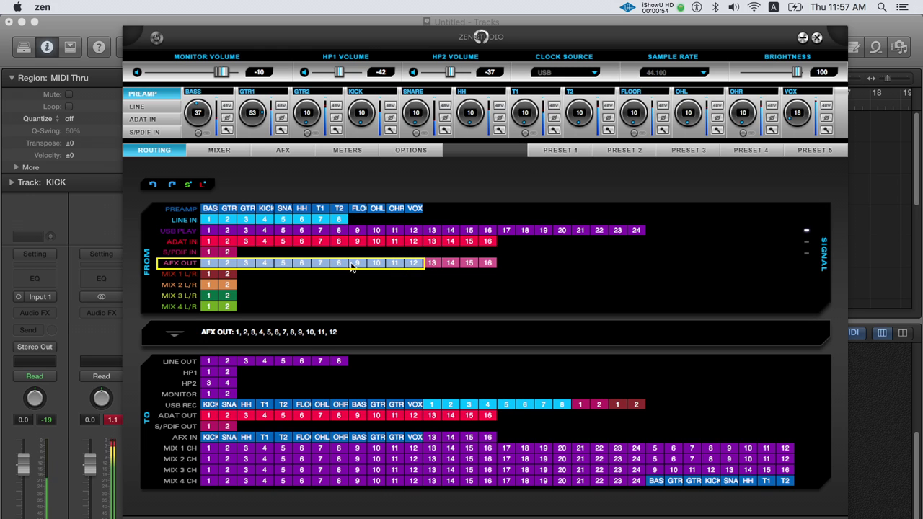
Name AFX outputs 1–8 KICK, SNARE, HH, T1, T2, FLOOR, OHL and OHR.
{"action": "double_click", "coordinate": [211, 266]}
{"action": "type", "text": "KICK"}
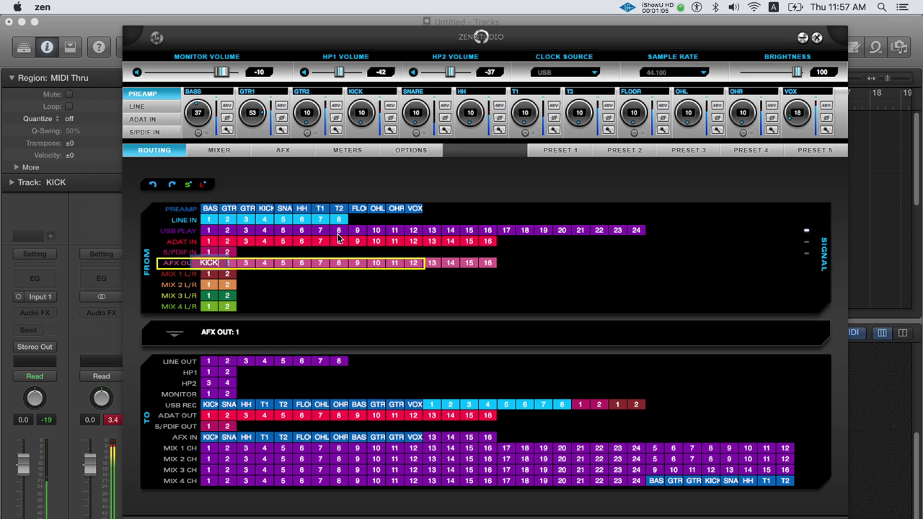
{"action": "key", "text": "Tab"}
{"action": "type", "text": "SNARE"}
{"action": "key", "text": "Tab"}
{"action": "type", "text": "HH"}
{"action": "key", "text": "Tab"}
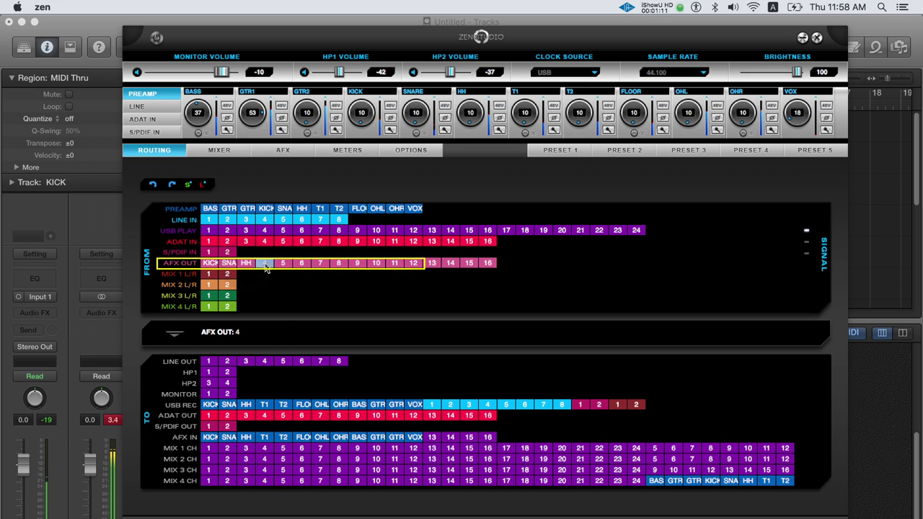
{"action": "type", "text": "T1"}
{"action": "key", "text": "Tab"}
{"action": "type", "text": "T2"}
{"action": "key", "text": "Tab"}
{"action": "type", "text": "FLOOR"}
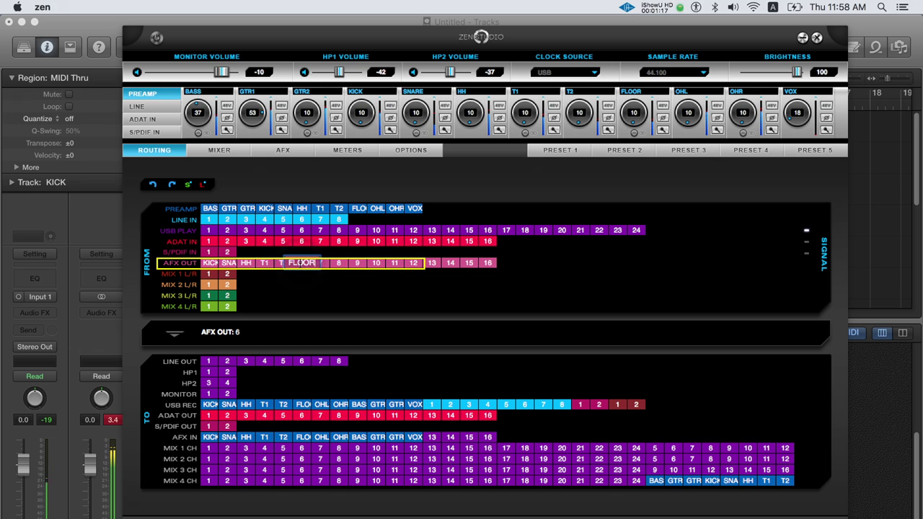
{"action": "key", "text": "Tab"}
{"action": "type", "text": "OHL"}
{"action": "key", "text": "Tab"}
{"action": "type", "text": "OHR"}
{"action": "key", "text": "Return"}
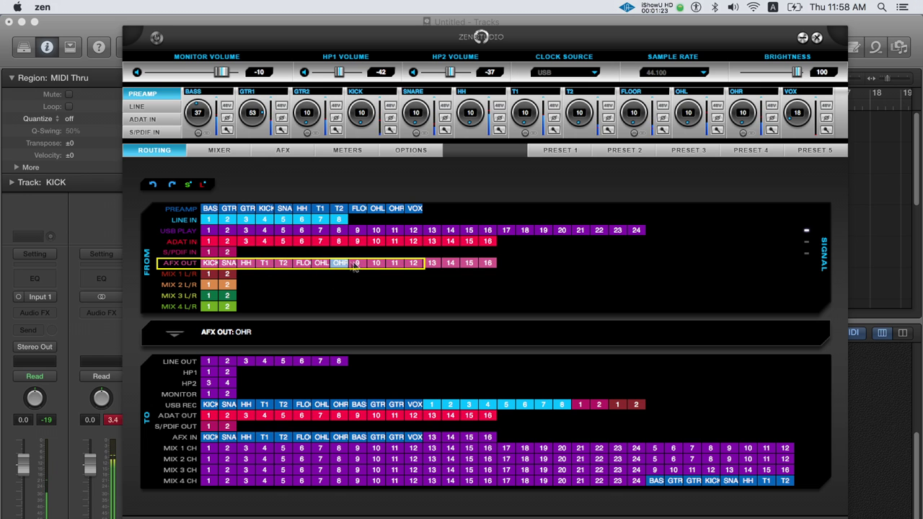
Name AFX outputs 9–12 BASS, GTR1, GTR2 and VOX.
{"action": "double_click", "coordinate": [356, 263]}
{"action": "type", "text": "BASS"}
{"action": "key", "text": "Tab"}
{"action": "type", "text": "GTR1"}
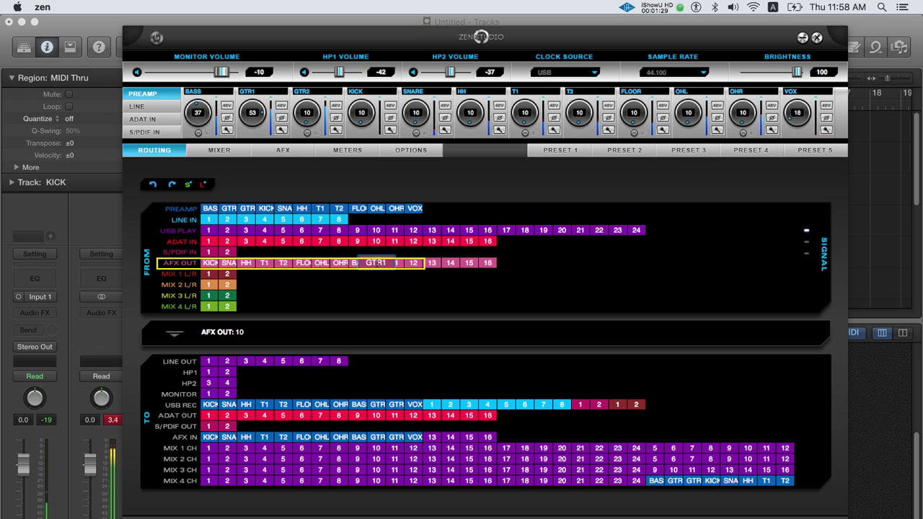
{"action": "key", "text": "Tab"}
{"action": "type", "text": "GTR2"}
{"action": "key", "text": "Tab"}
{"action": "type", "text": "VOX"}
{"action": "key", "text": "Return"}
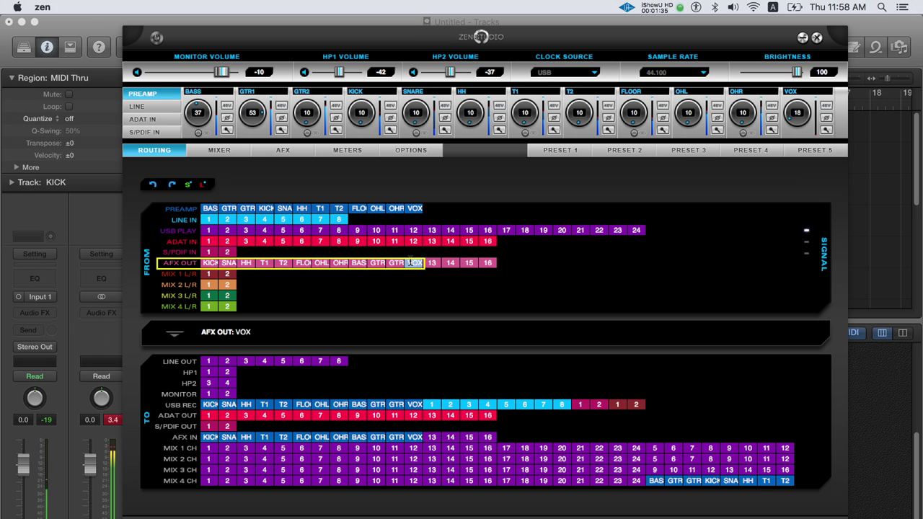
Feed the AFX outputs into the channels of MIX 1, 2, 3 and 4.
{"action": "left_click_drag", "start_coordinate": [209, 263], "coordinate": [414, 263]}
{"action": "left_click", "coordinate": [209, 447]}
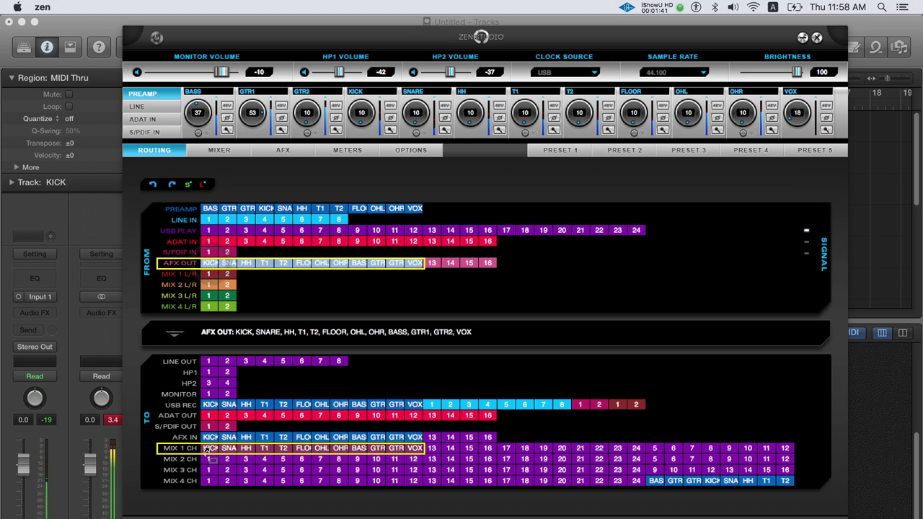
{"action": "left_click", "coordinate": [210, 458]}
{"action": "left_click", "coordinate": [209, 469]}
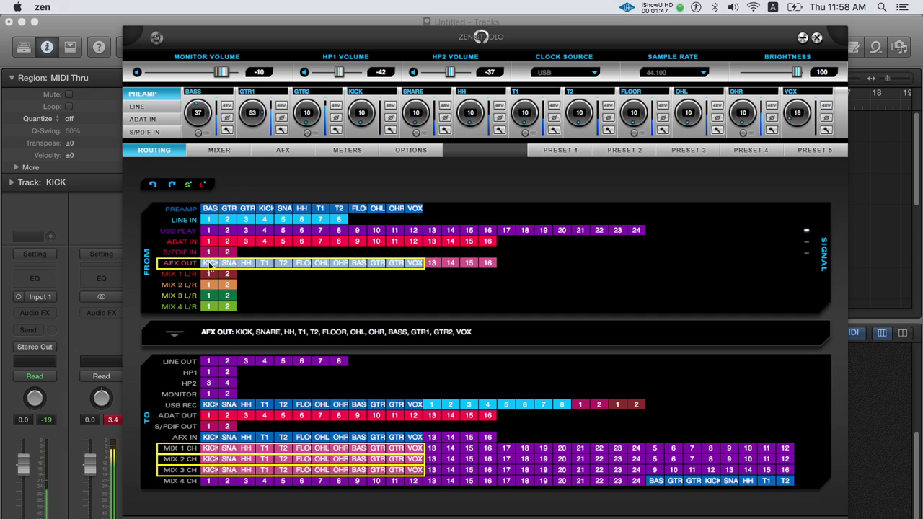
{"action": "left_click", "coordinate": [209, 481]}
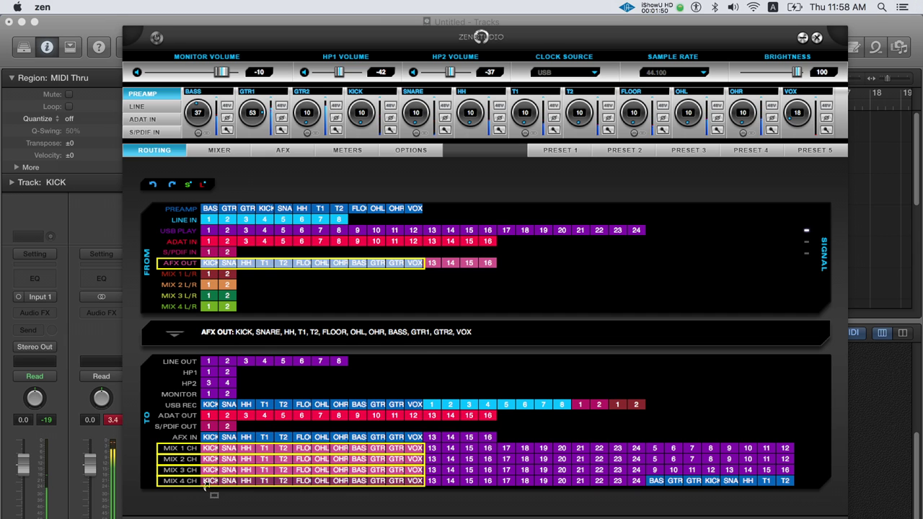
{"action": "left_click", "coordinate": [413, 286]}
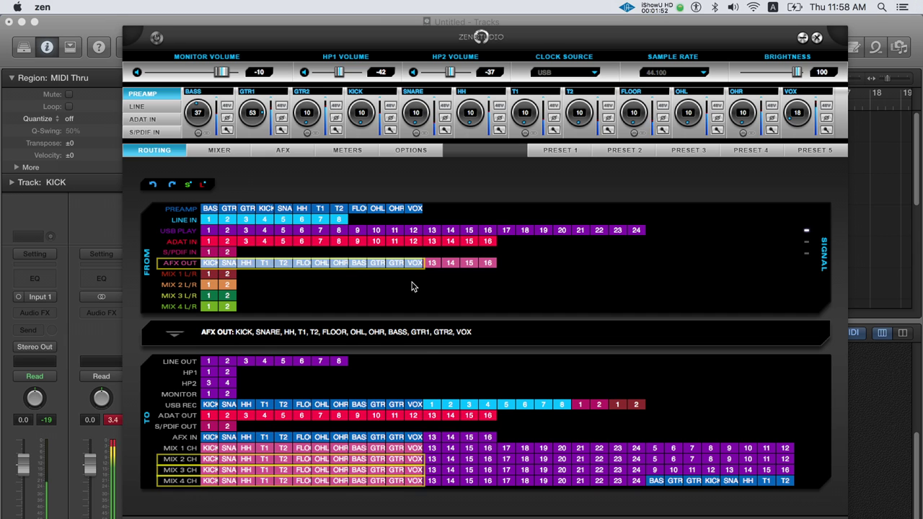
Route MIX 1 to LINE OUT 3–4, MIX 2 to HP1, MIX 3 to HP2, MIX 4 to LINE OUT 1–2.
{"action": "left_click", "coordinate": [209, 275]}
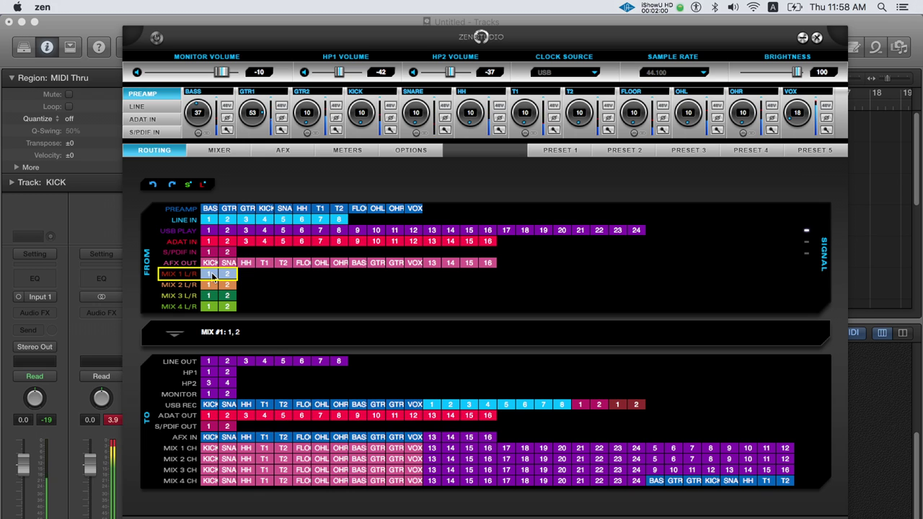
{"action": "left_click", "coordinate": [213, 276]}
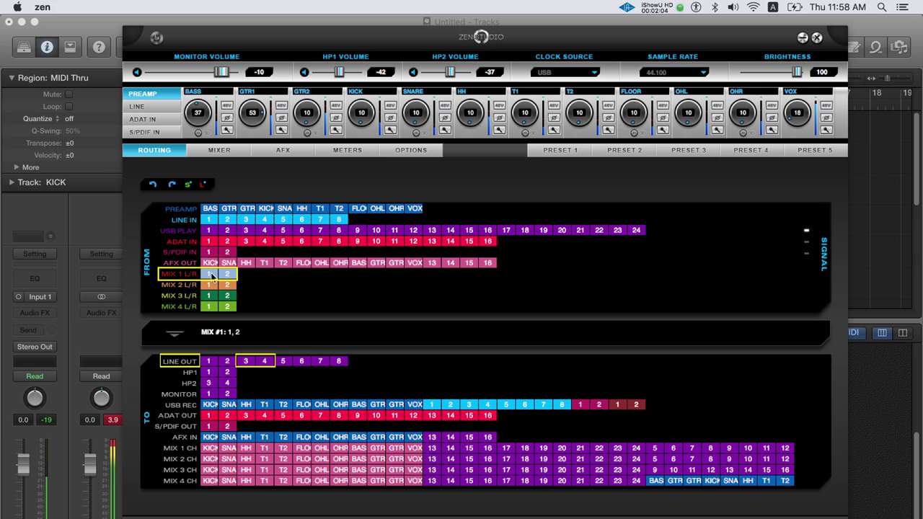
{"action": "mouse_move", "coordinate": [213, 276]}
{"action": "left_mouse_down"}
{"action": "mouse_move", "coordinate": [257, 340]}
{"action": "mouse_move", "coordinate": [243, 363]}
{"action": "left_mouse_up"}
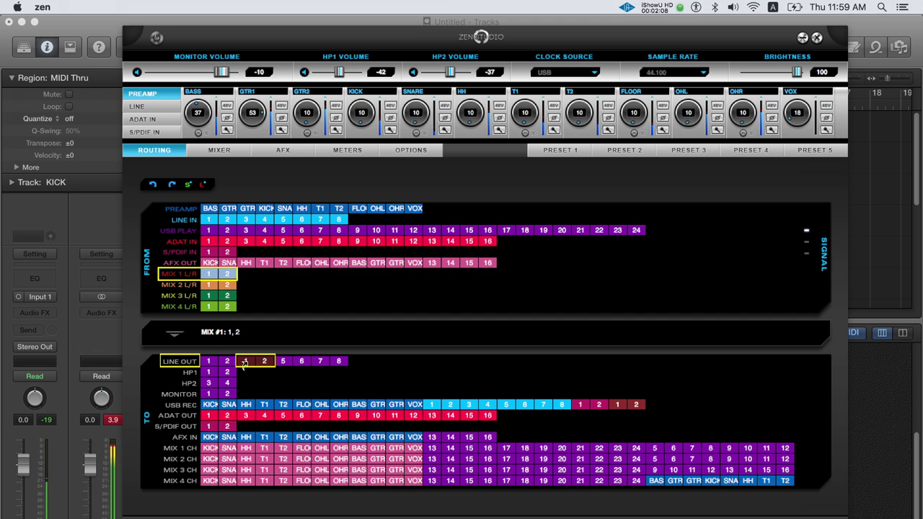
{"action": "left_click", "coordinate": [211, 285]}
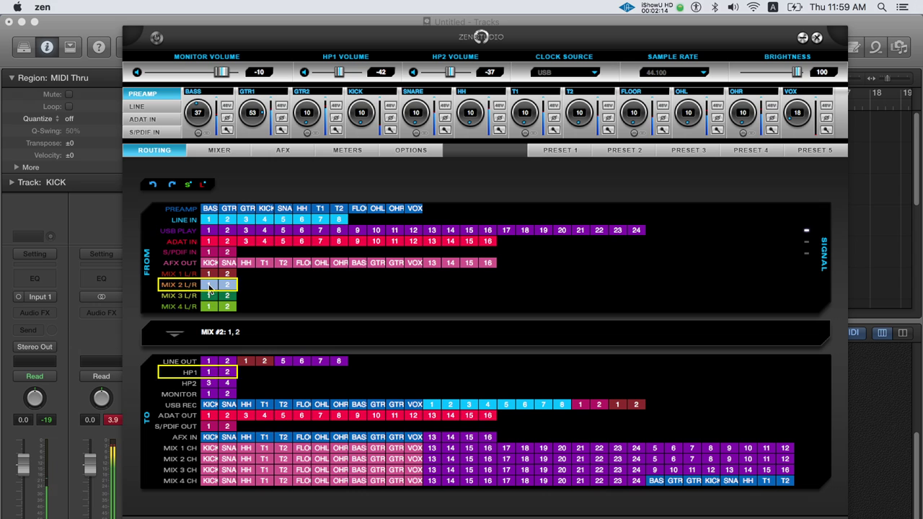
{"action": "left_click", "coordinate": [211, 295]}
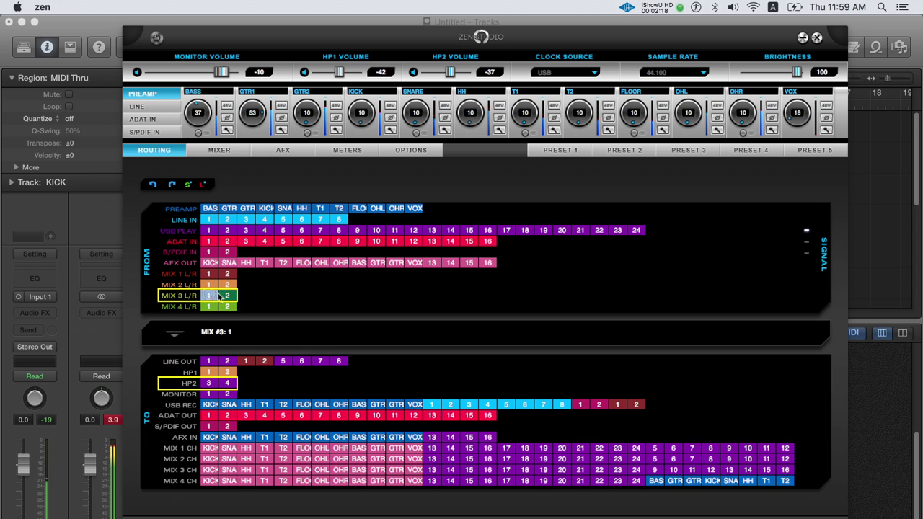
{"action": "left_click", "coordinate": [219, 296]}
{"action": "left_click", "coordinate": [209, 384]}
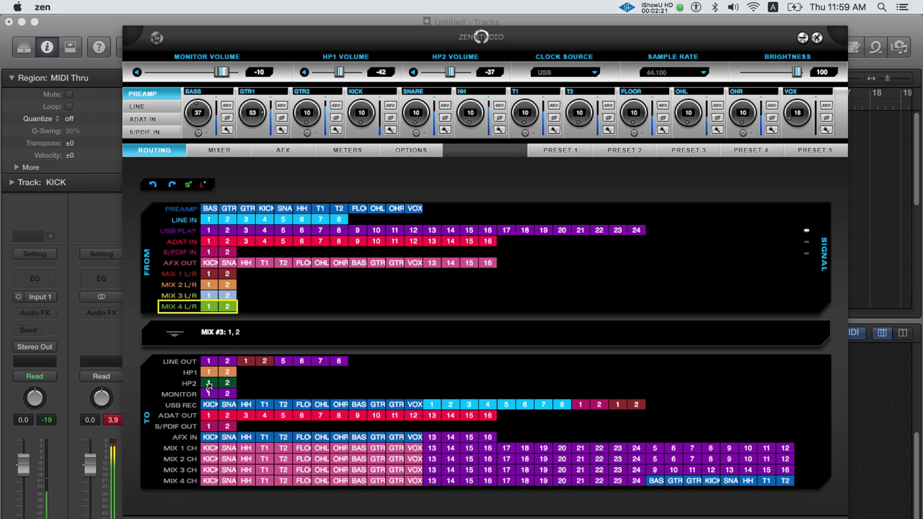
{"action": "left_click", "coordinate": [209, 306]}
{"action": "left_click", "coordinate": [227, 306]}
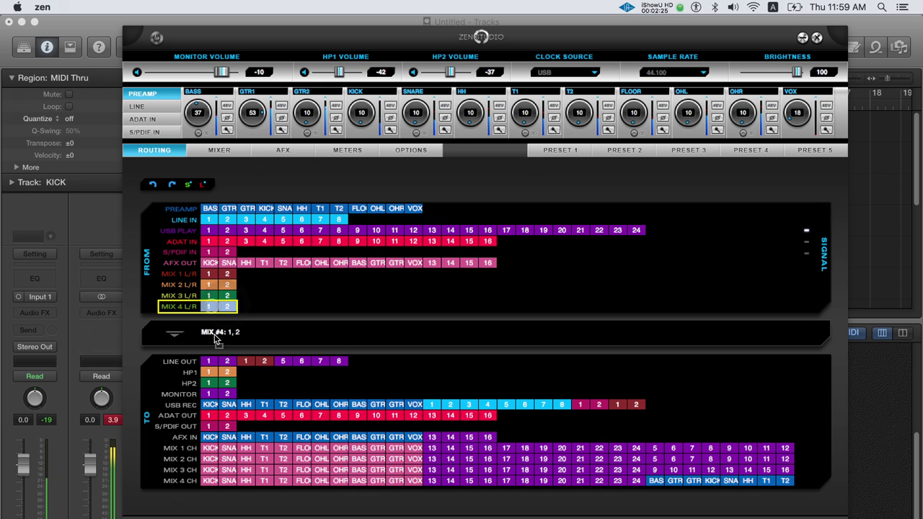
{"action": "left_click", "coordinate": [213, 361]}
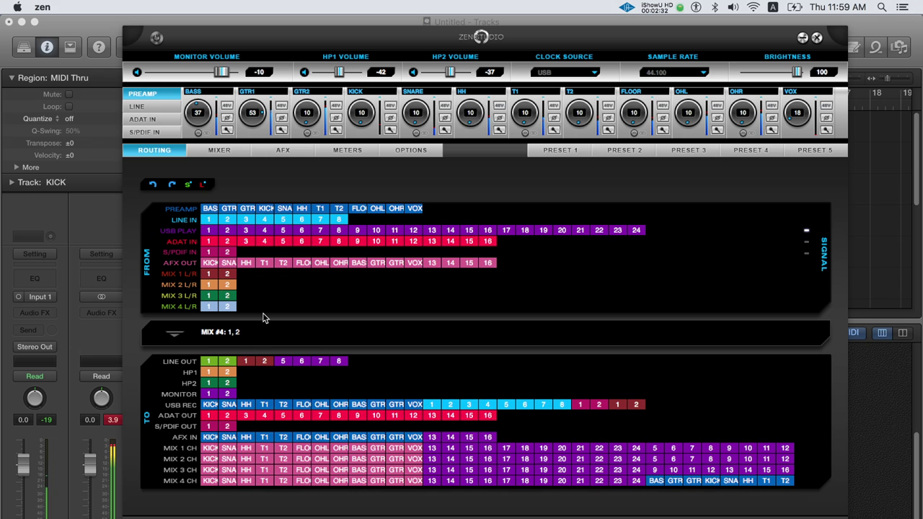
On the AFX page, stereo-link KICK and SNARE and cut the kick EQ 9 dB at 200 Hz.
{"action": "left_click", "coordinate": [282, 150]}
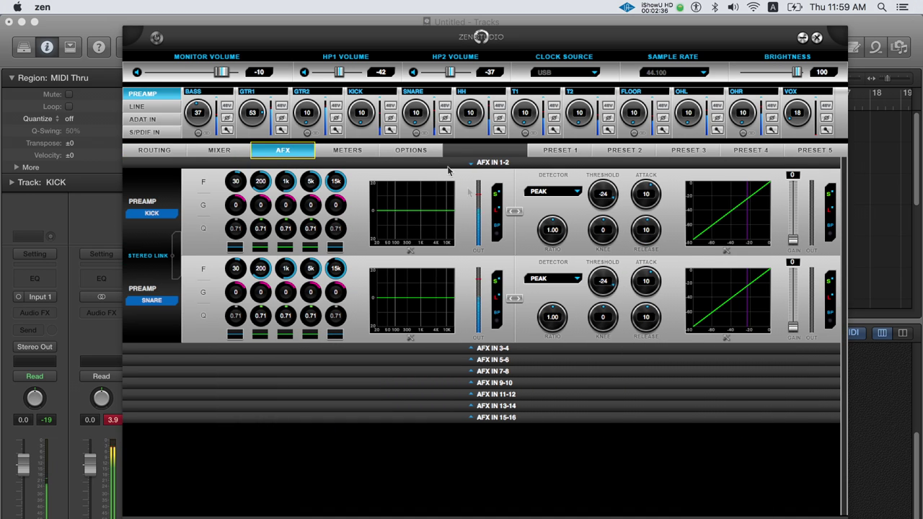
{"action": "left_click", "coordinate": [512, 349]}
{"action": "left_click", "coordinate": [507, 165]}
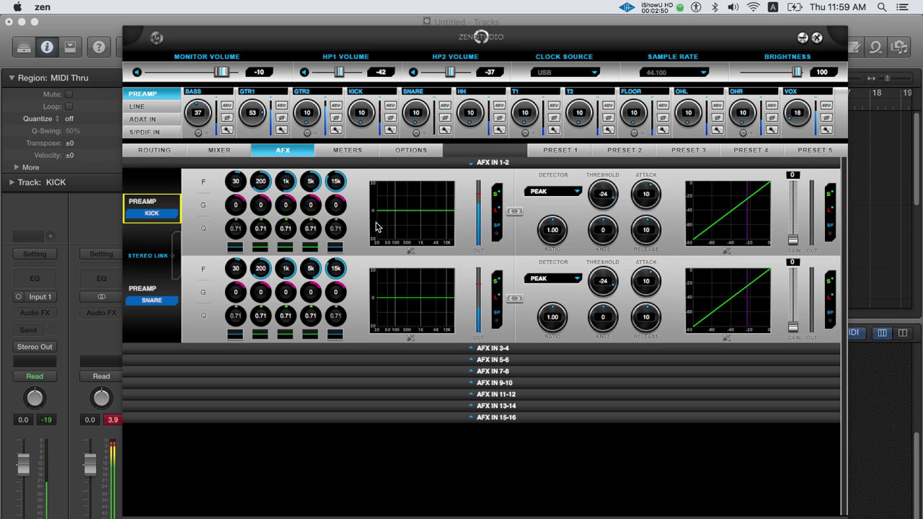
{"action": "left_click", "coordinate": [173, 259]}
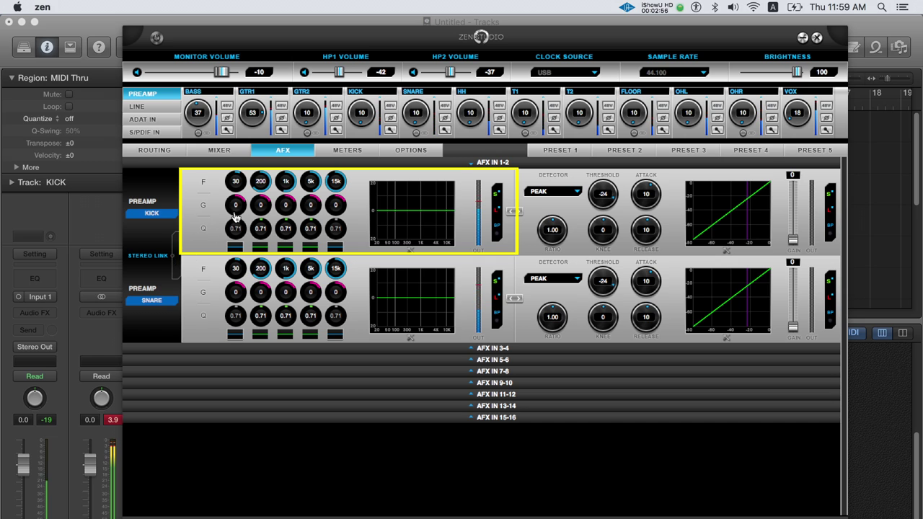
{"action": "mouse_move", "coordinate": [235, 216]}
{"action": "left_mouse_down"}
{"action": "mouse_move", "coordinate": [257, 226]}
{"action": "mouse_move", "coordinate": [261, 209]}
{"action": "mouse_move", "coordinate": [261, 219]}
{"action": "left_mouse_up"}
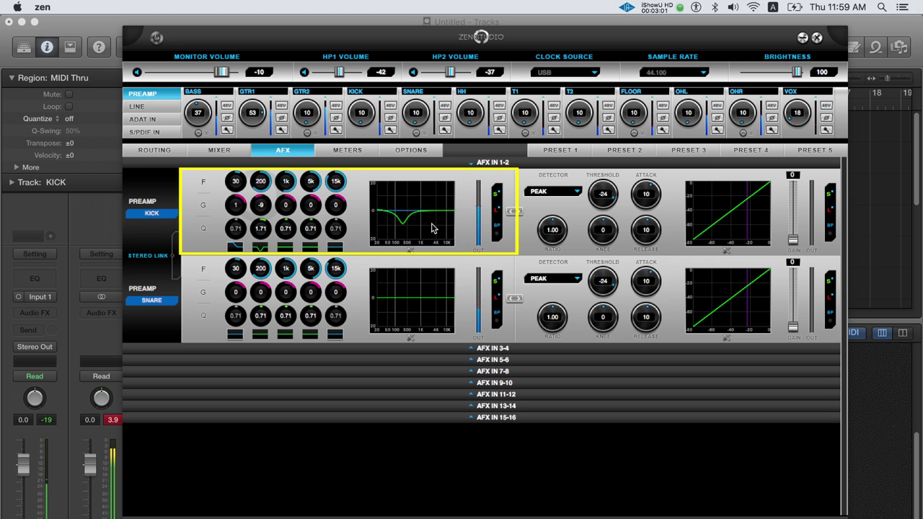
Set the kick compressor to RMS 100, ratio 3.65, threshold -55, knee 8, release 35, gain 8.
{"action": "left_click", "coordinate": [516, 210]}
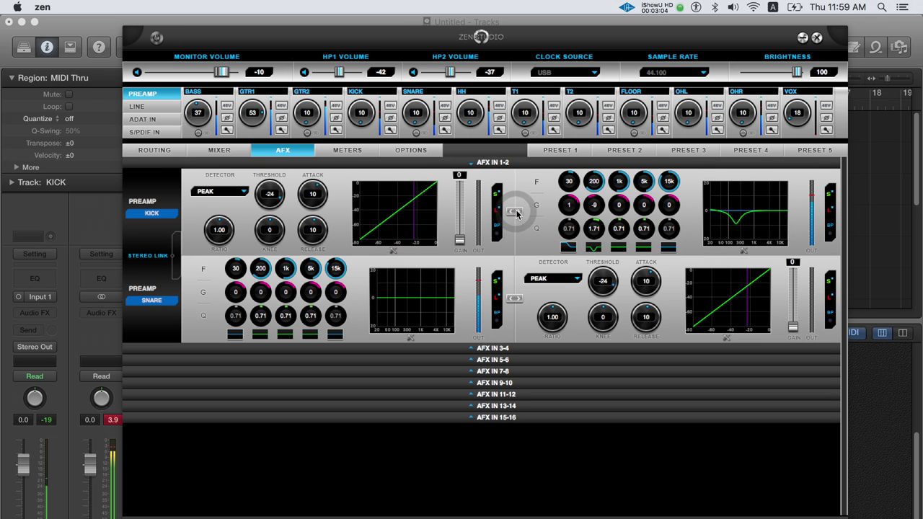
{"action": "left_click", "coordinate": [516, 210]}
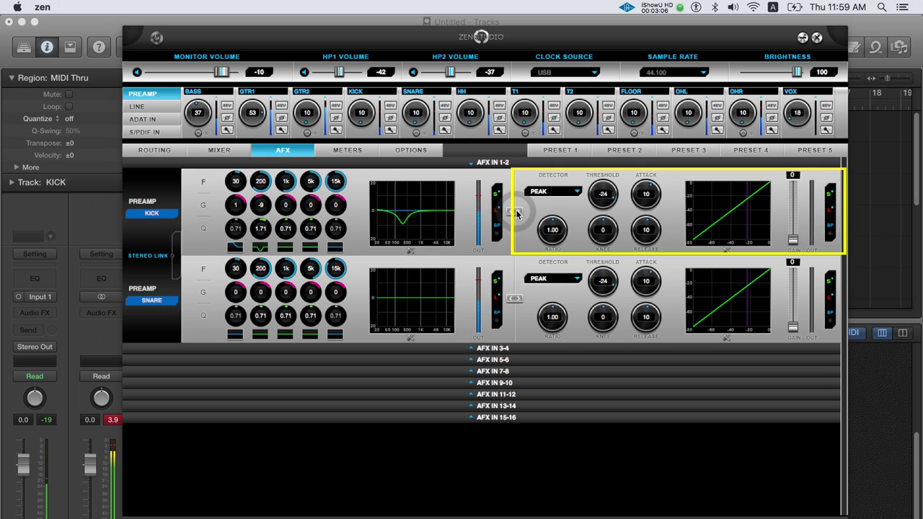
{"action": "left_click", "coordinate": [553, 192]}
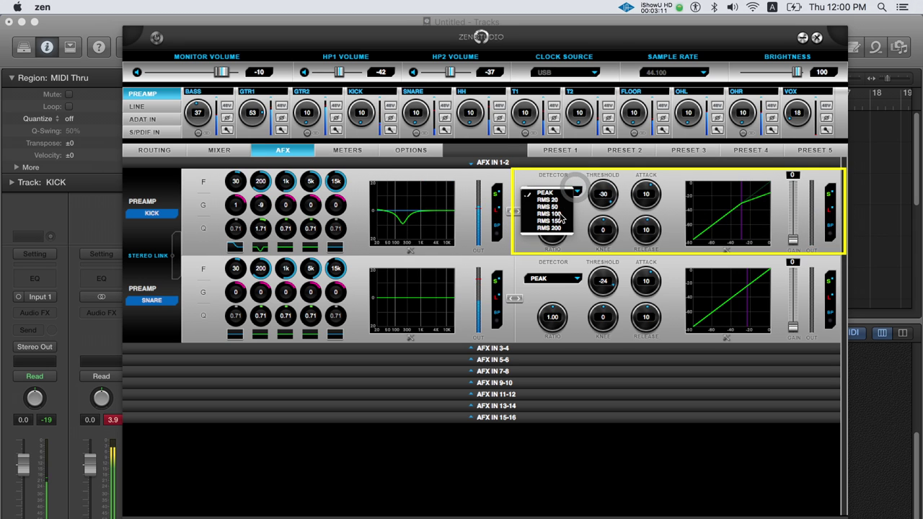
{"action": "left_click", "coordinate": [551, 213]}
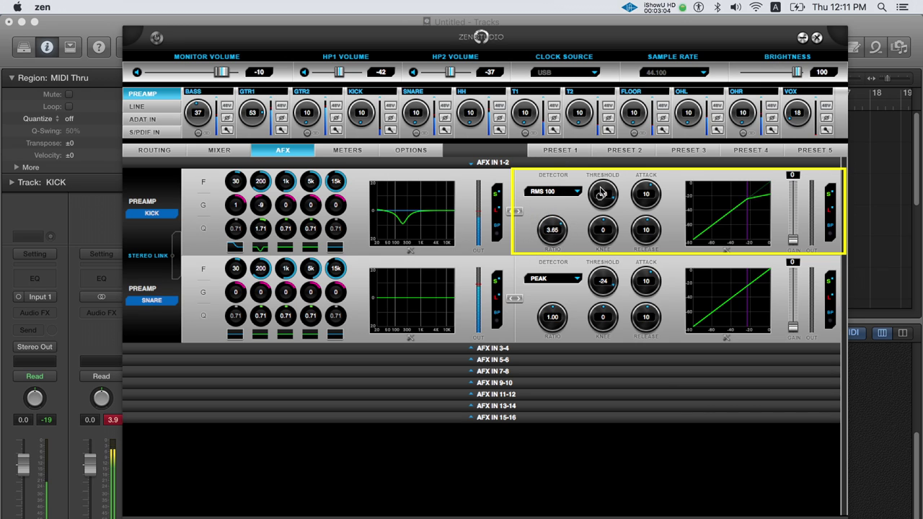
{"action": "left_click_drag", "start_coordinate": [602, 193], "coordinate": [603, 116]}
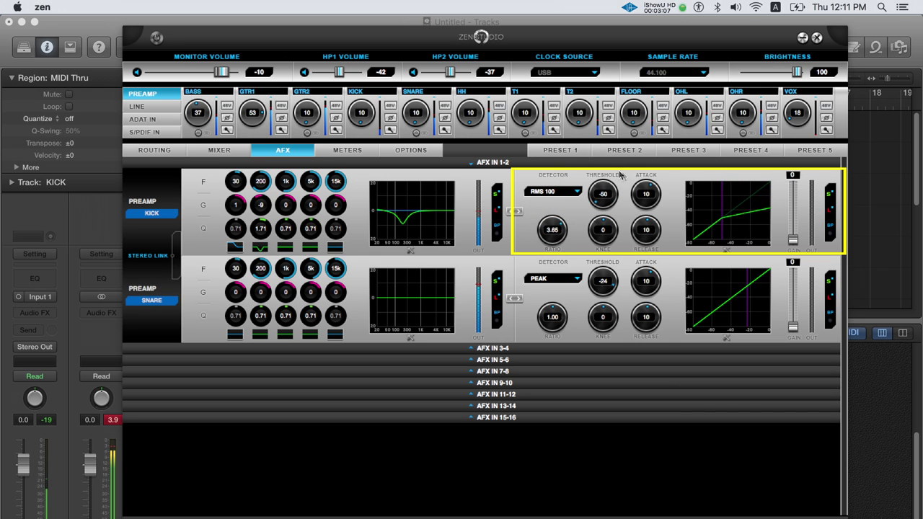
{"action": "left_click_drag", "start_coordinate": [643, 197], "coordinate": [639, 131]}
{"action": "left_click_drag", "start_coordinate": [645, 225], "coordinate": [647, 189]}
{"action": "left_click_drag", "start_coordinate": [603, 229], "coordinate": [603, 207]}
{"action": "left_click_drag", "start_coordinate": [602, 193], "coordinate": [602, 188]}
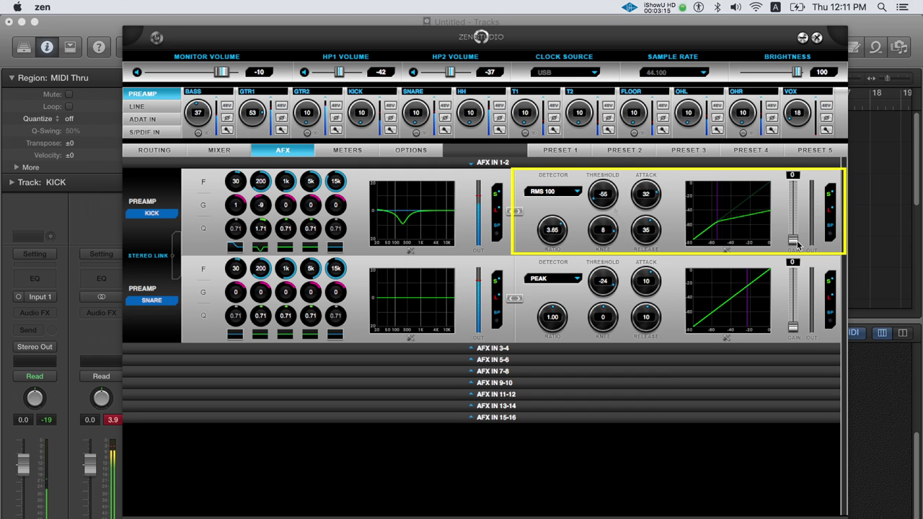
{"action": "left_click_drag", "start_coordinate": [796, 245], "coordinate": [796, 220]}
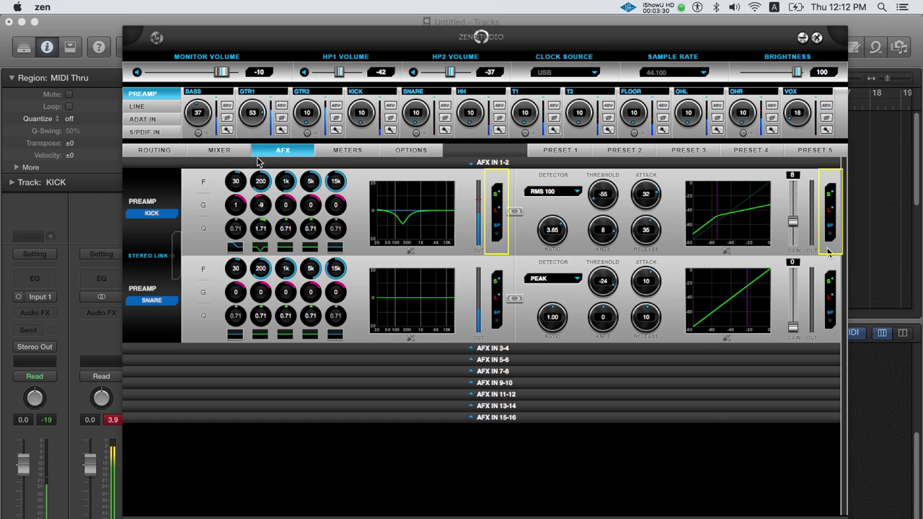
Switch AuraVerb on in the Mixer and set its color to 51 and predelay to 25.
{"action": "left_click", "coordinate": [232, 151]}
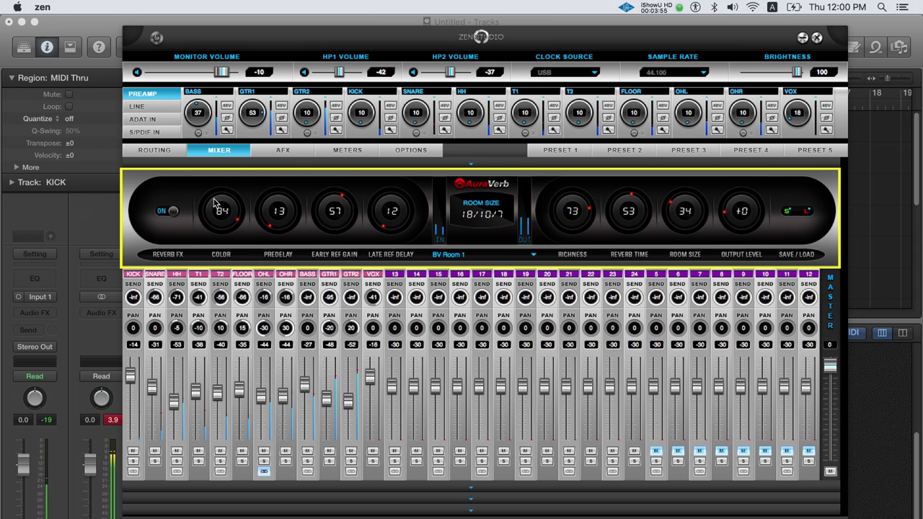
{"action": "left_click", "coordinate": [171, 211]}
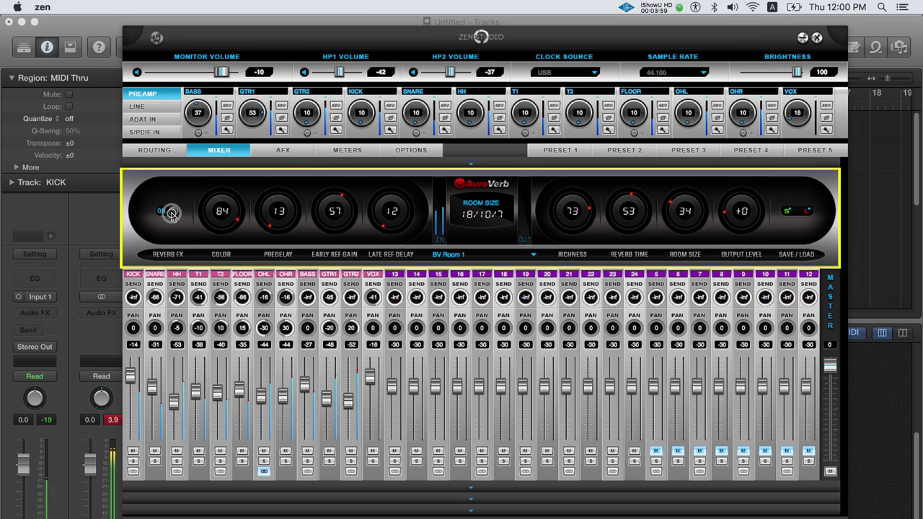
{"action": "left_click_drag", "start_coordinate": [220, 237], "coordinate": [224, 241]}
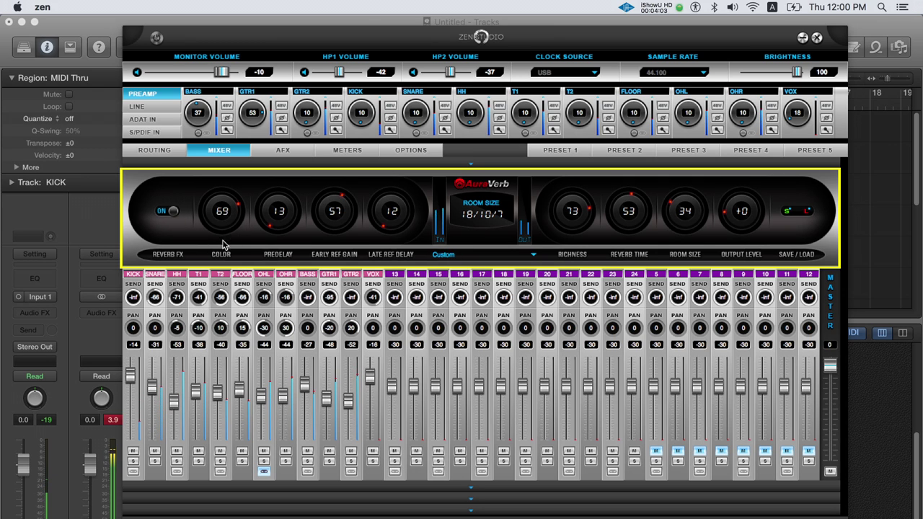
{"action": "left_click_drag", "start_coordinate": [287, 225], "coordinate": [306, 215]}
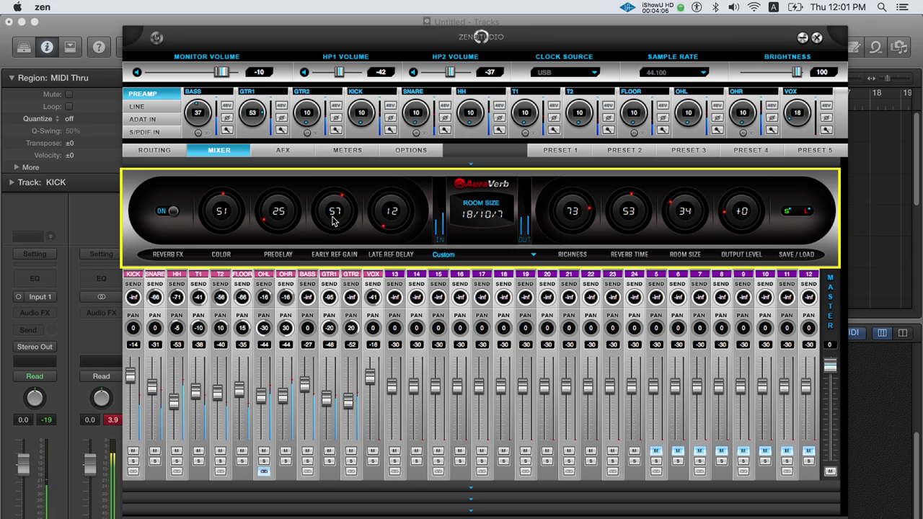
Fine-tune the remaining AuraVerb knobs, ending at room size 16/9/6 and output level +4.
{"action": "scroll", "coordinate": [350, 214], "scroll_direction": "down", "scroll_amount": 5}
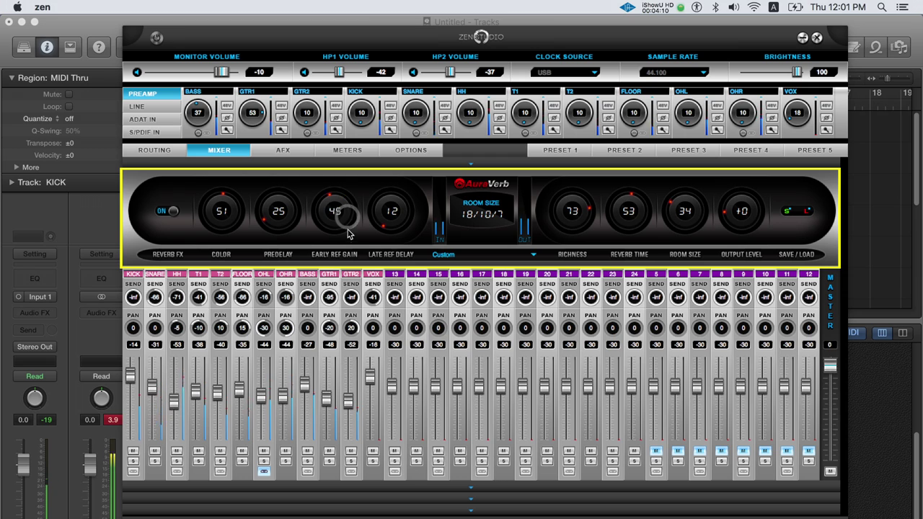
{"action": "scroll", "coordinate": [387, 214], "scroll_direction": "up", "scroll_amount": 3}
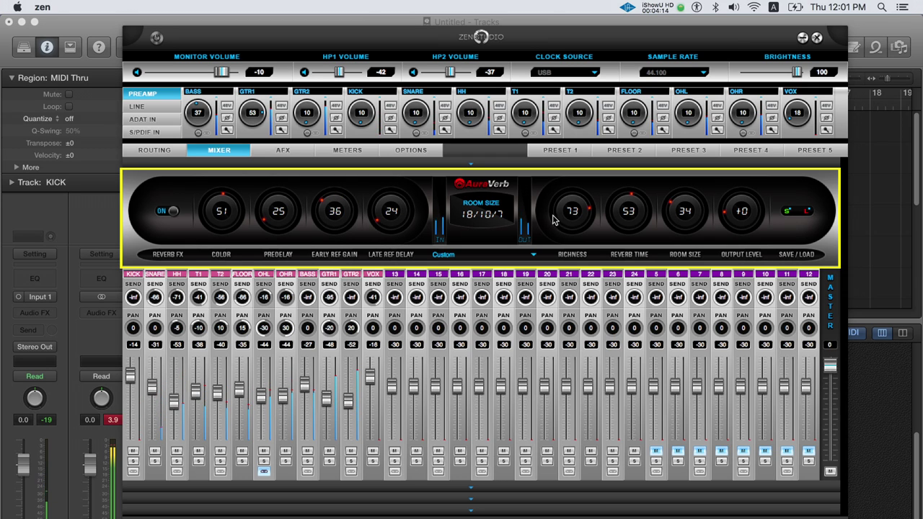
{"action": "scroll", "coordinate": [574, 221], "scroll_direction": "down", "scroll_amount": 6}
{"action": "scroll", "coordinate": [633, 216], "scroll_direction": "down", "scroll_amount": 3}
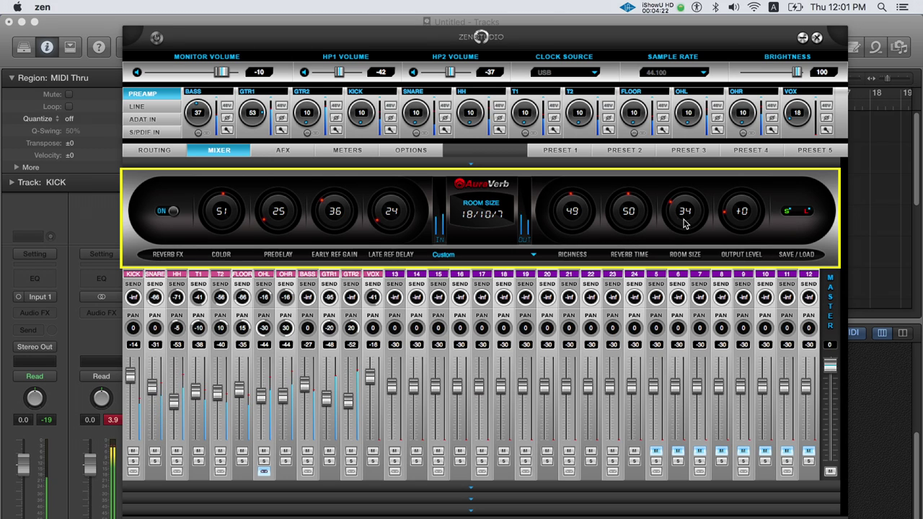
{"action": "scroll", "coordinate": [684, 218], "scroll_direction": "down", "scroll_amount": 6}
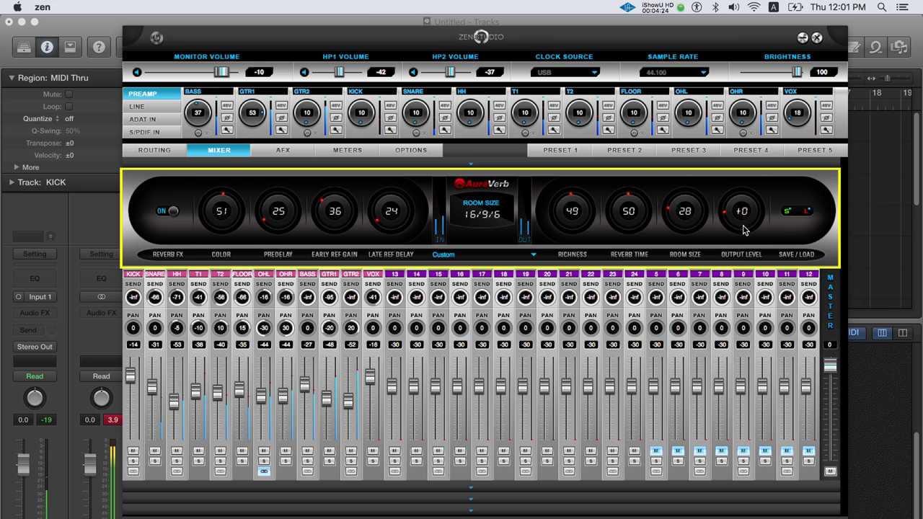
{"action": "scroll", "coordinate": [750, 224], "scroll_direction": "up", "scroll_amount": 2}
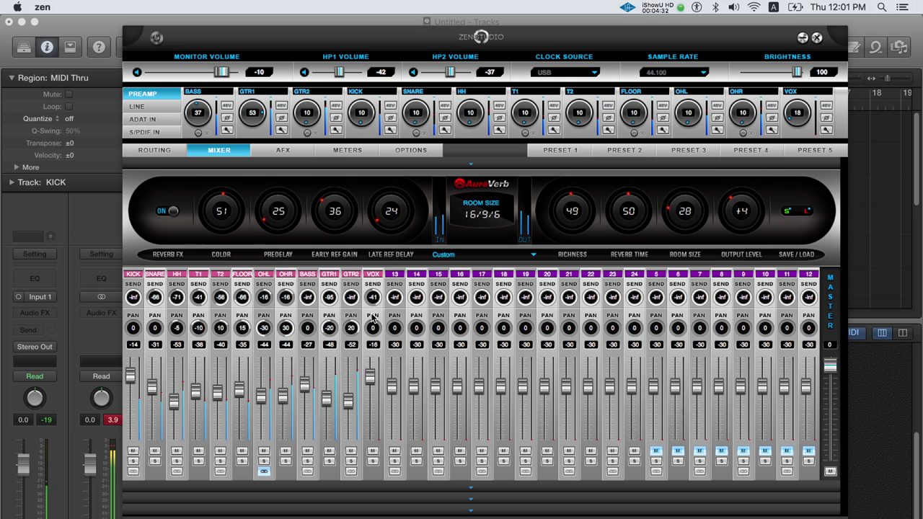
Raise the OHL and OHR reverb sends to -11 and lower AuraVerb output to +2.
{"action": "scroll", "coordinate": [372, 318], "scroll_direction": "up", "scroll_amount": 5}
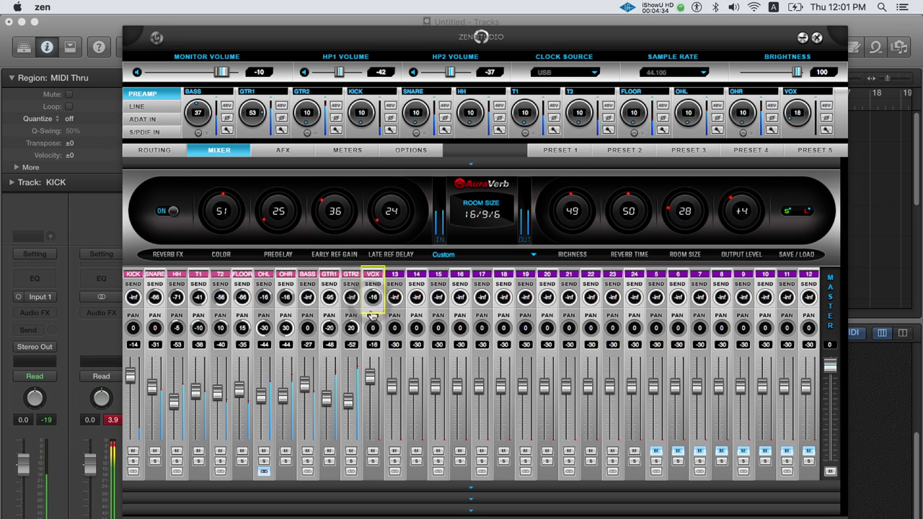
{"action": "scroll", "coordinate": [372, 310], "scroll_direction": "down", "scroll_amount": 5}
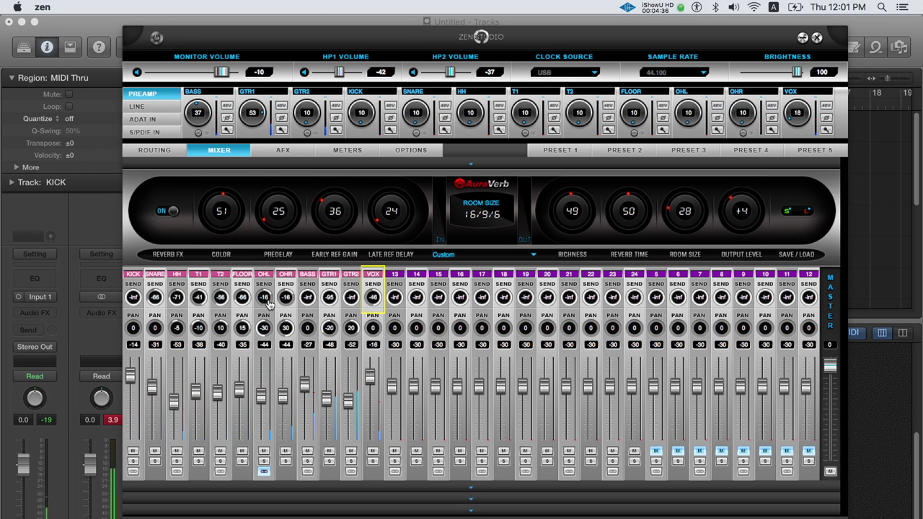
{"action": "scroll", "coordinate": [267, 303], "scroll_direction": "up", "scroll_amount": 5}
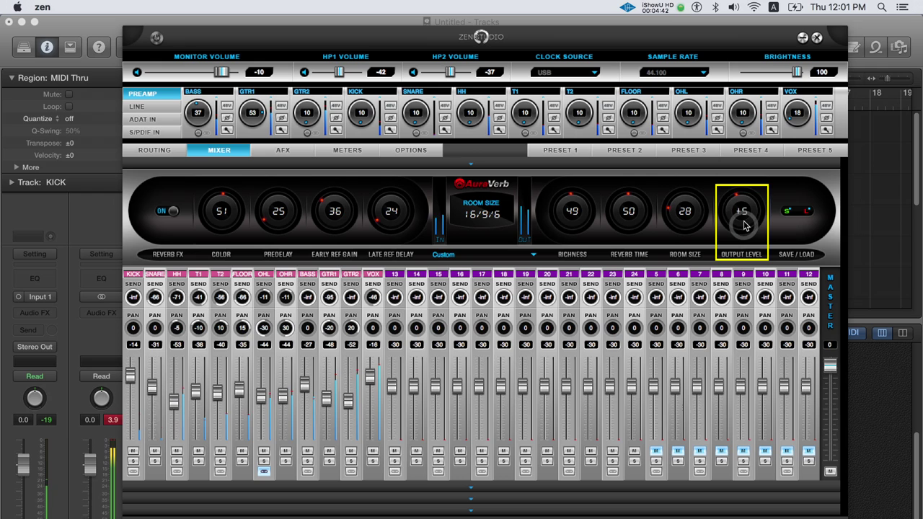
{"action": "left_click_drag", "start_coordinate": [744, 226], "coordinate": [746, 237]}
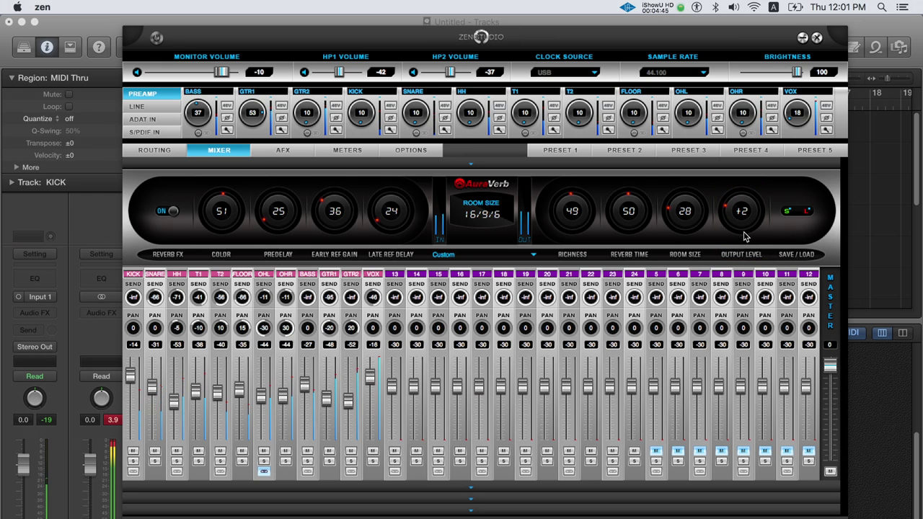
Choose BV Room 2 from the AuraVerb preset list, replacing BV Room 1.
{"action": "left_click", "coordinate": [535, 256]}
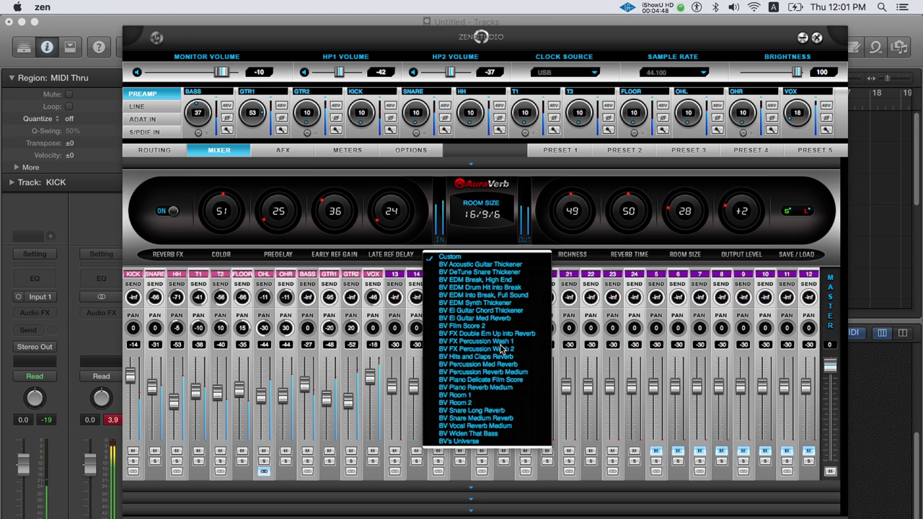
{"action": "left_click", "coordinate": [462, 395]}
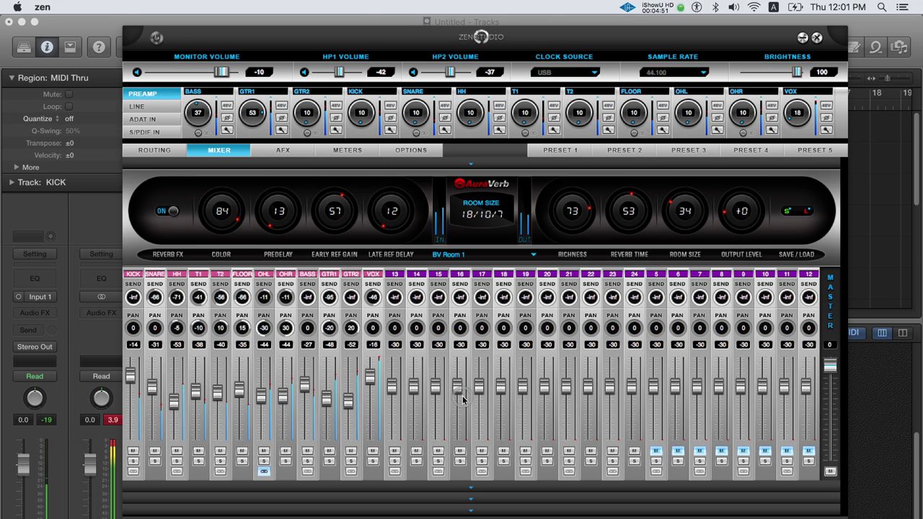
{"action": "left_click", "coordinate": [531, 257]}
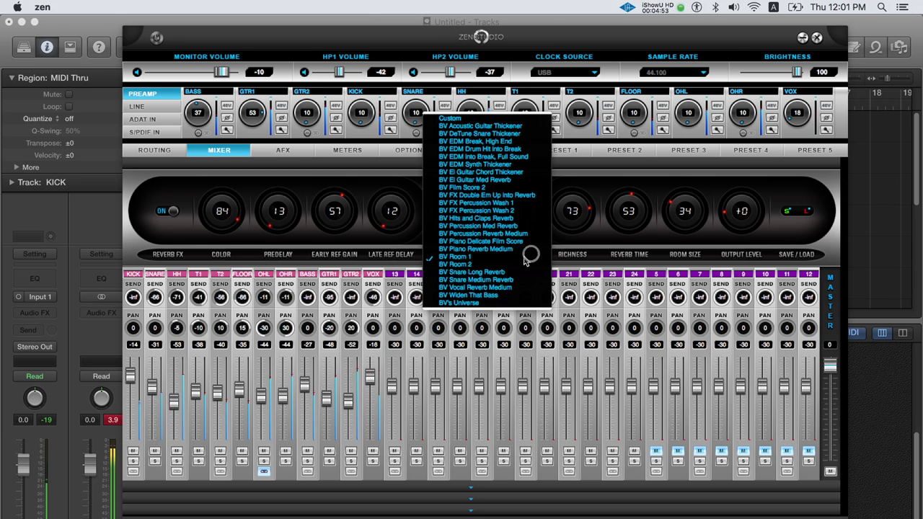
{"action": "left_click", "coordinate": [459, 266]}
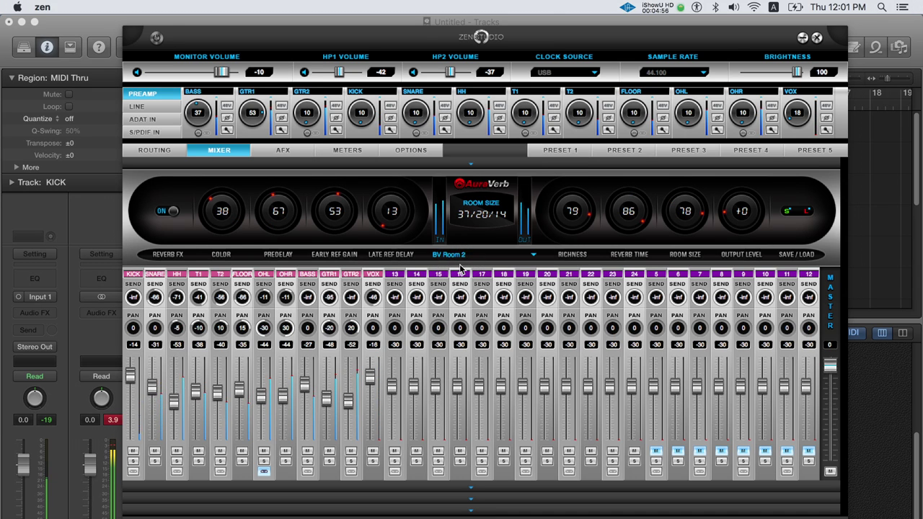